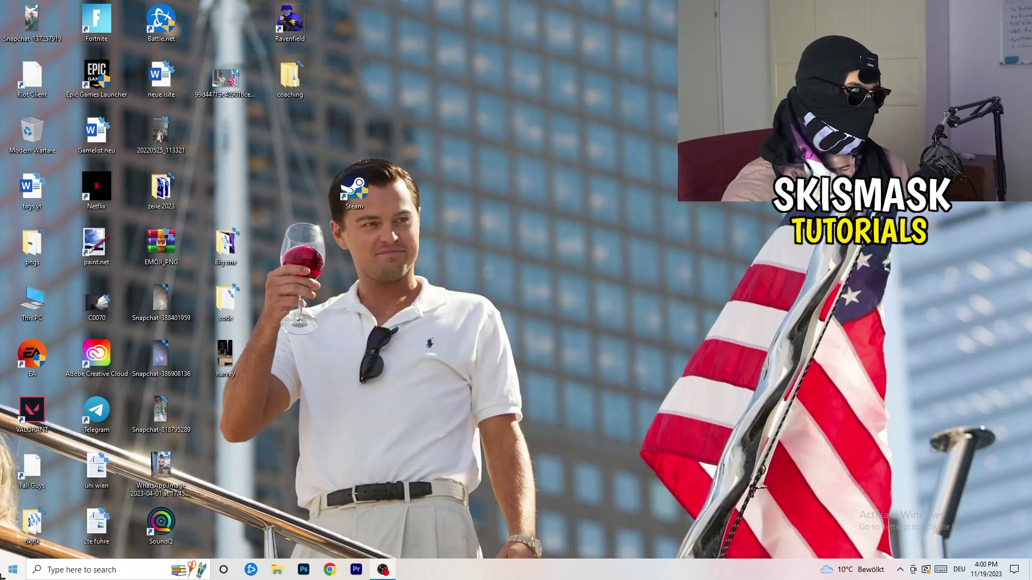
Step: Open the Windows Gaming settings at the Xbox Game Bar page to check whether the Game Bar is enabled
{"action": "key", "text": "super"}
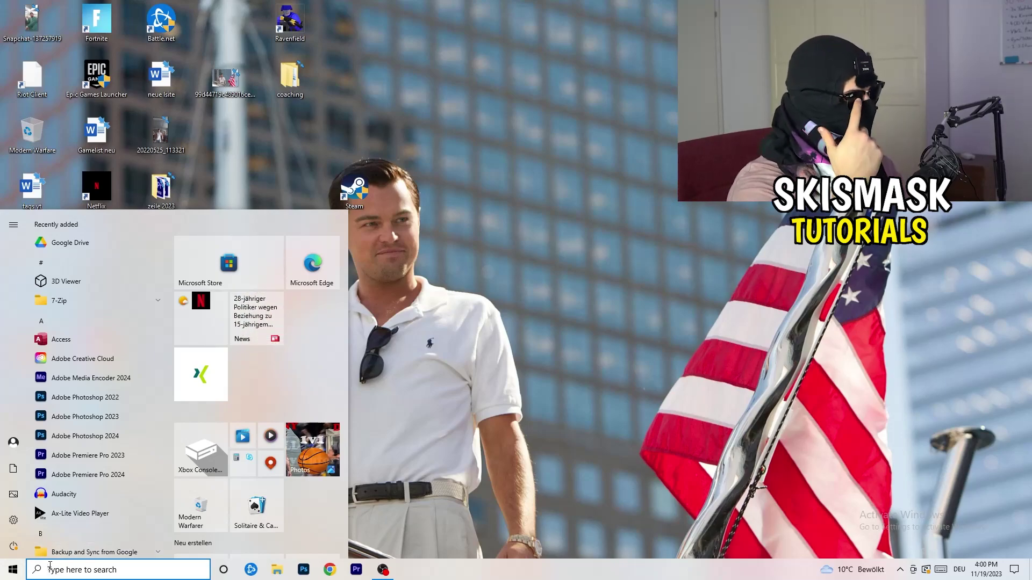
{"action": "left_click", "coordinate": [14, 519]}
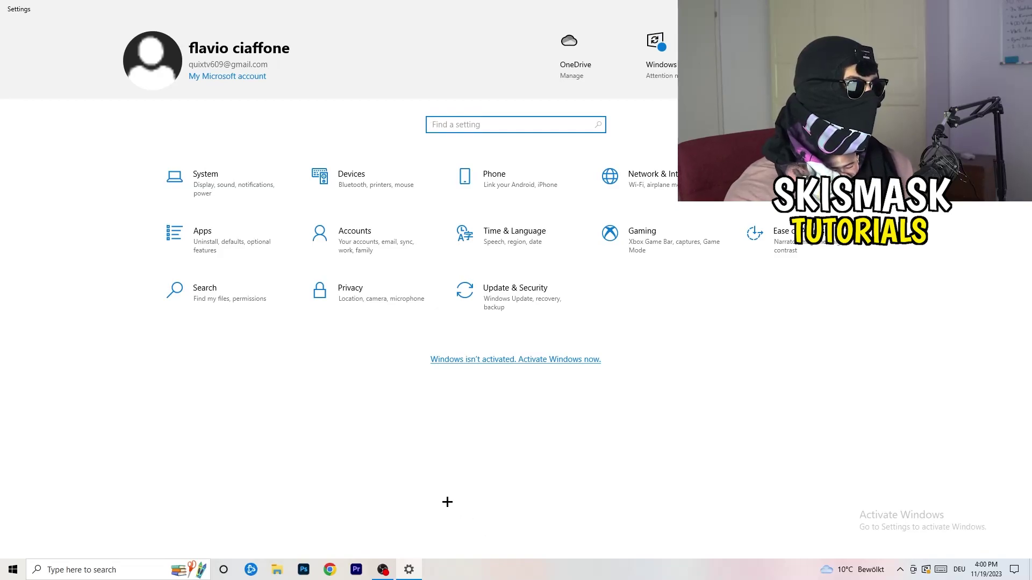
{"action": "left_click", "coordinate": [669, 261]}
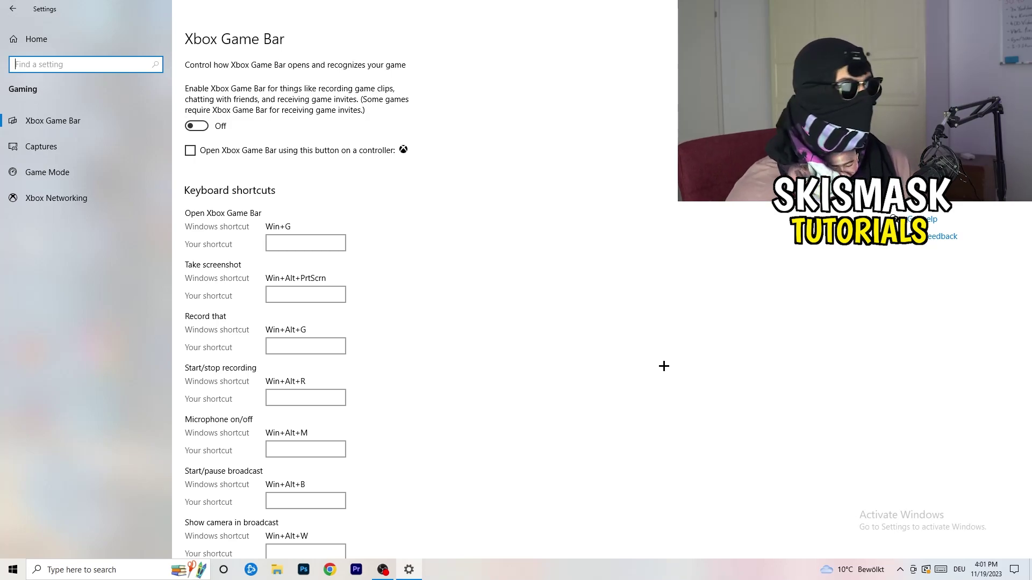
Step: Review the Captures settings for background recording, maximum recording length, recorded audio and recorded video
{"action": "left_click", "coordinate": [86, 149]}
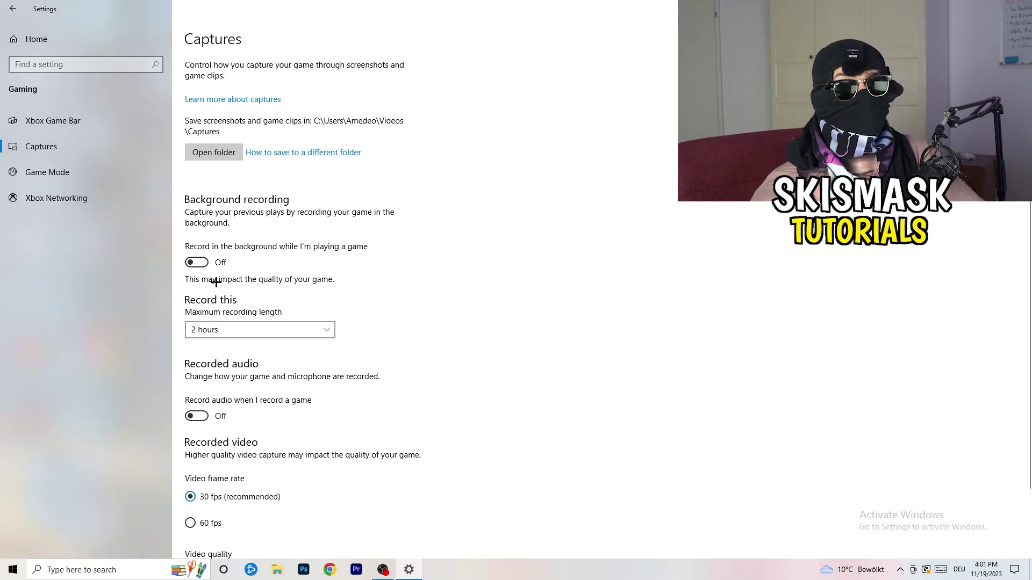
{"action": "left_click", "coordinate": [251, 330]}
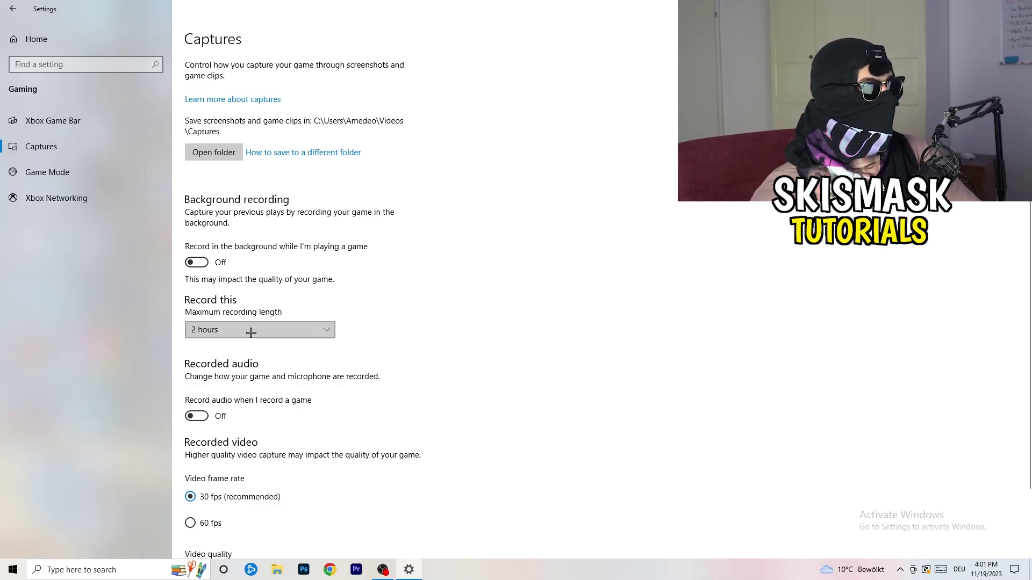
{"action": "left_click", "coordinate": [421, 297]}
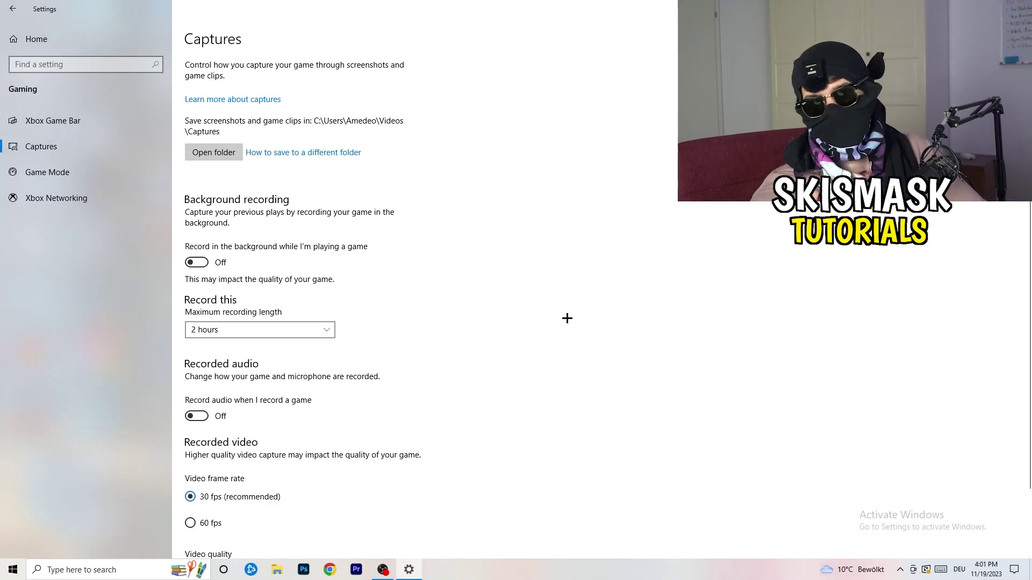
{"action": "left_click", "coordinate": [318, 328]}
{"action": "left_click", "coordinate": [662, 268]}
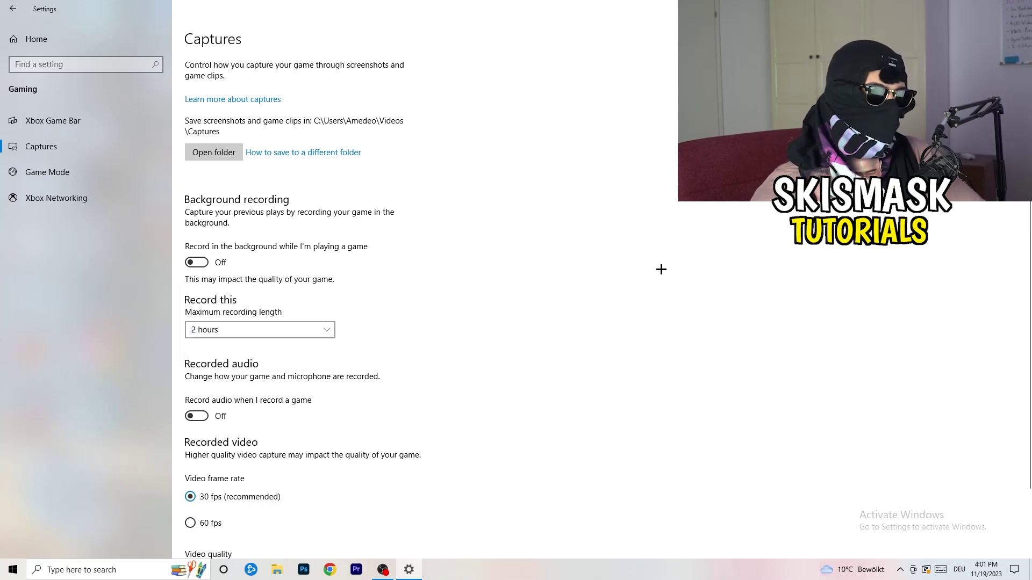
{"action": "scroll", "coordinate": [323, 398], "scroll_direction": "down", "scroll_amount": 2}
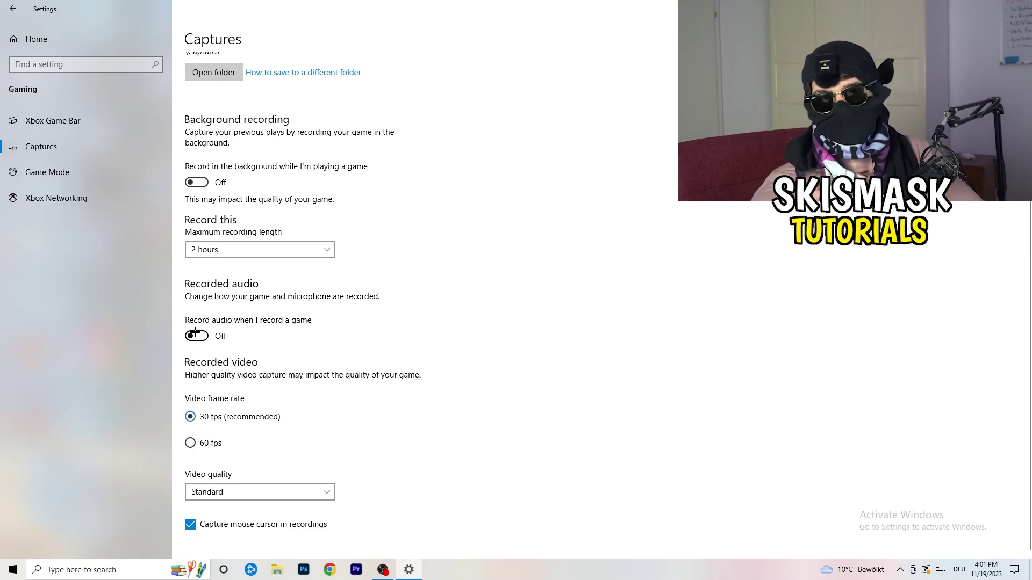
Step: Check the Game Mode setting and close the Settings window
{"action": "left_click", "coordinate": [73, 170]}
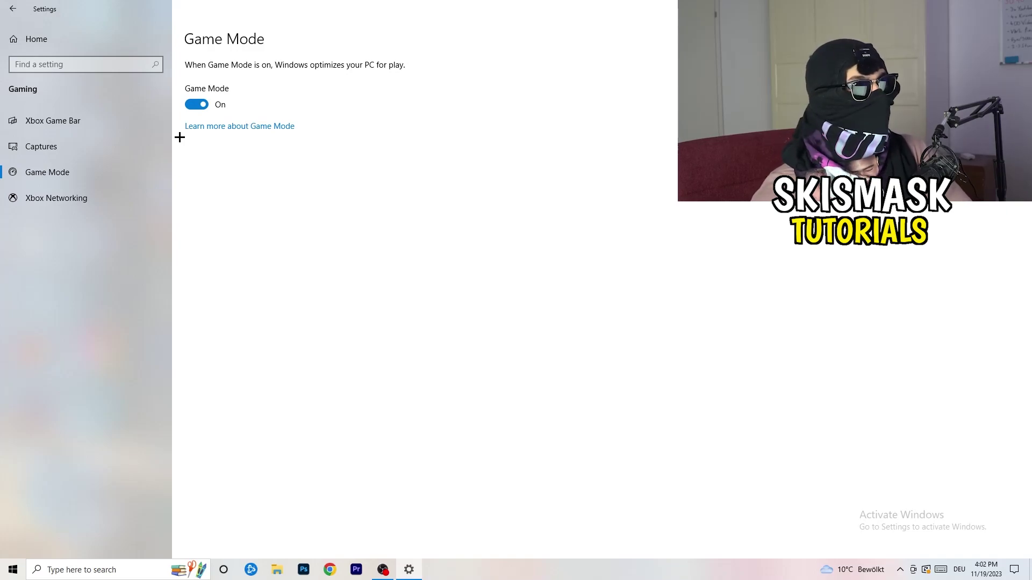
{"action": "key", "text": "alt+F4"}
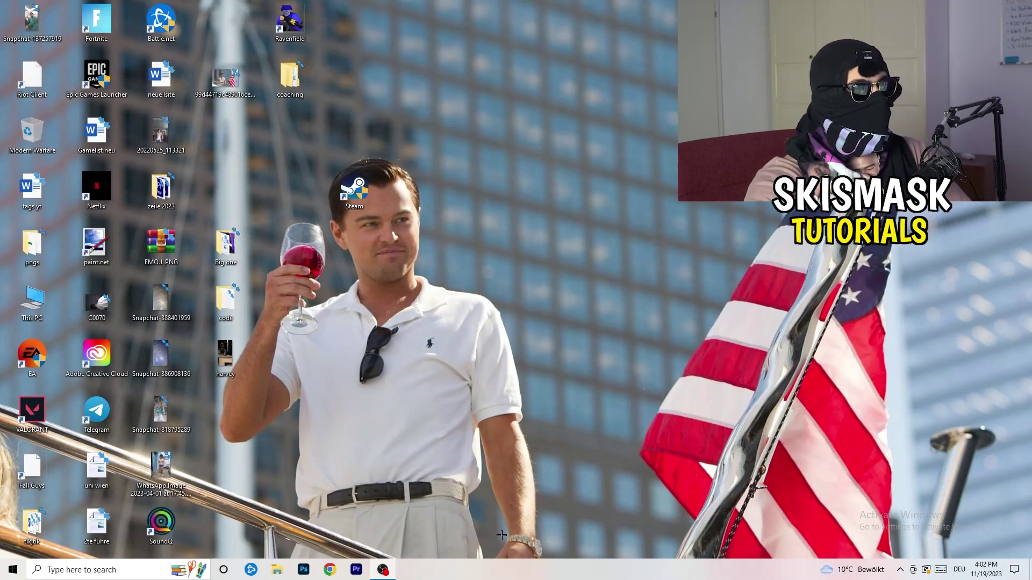
Step: Open Task Manager from the desktop to view the running processes
{"action": "left_click_drag", "start_coordinate": [501, 568], "coordinate": [54, 323]}
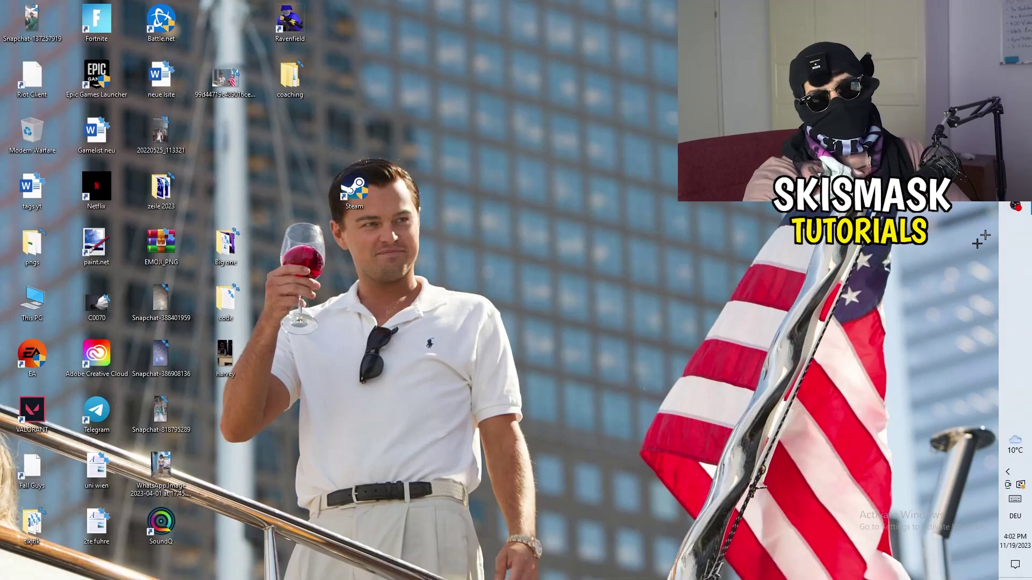
{"action": "left_click_drag", "start_coordinate": [342, 382], "coordinate": [363, 505]}
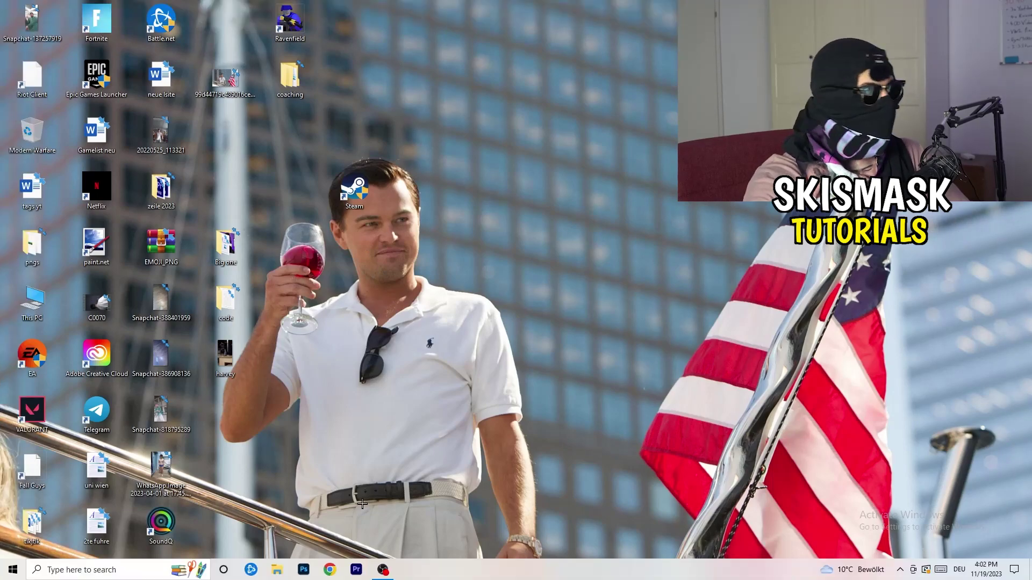
{"action": "right_click", "coordinate": [518, 578]}
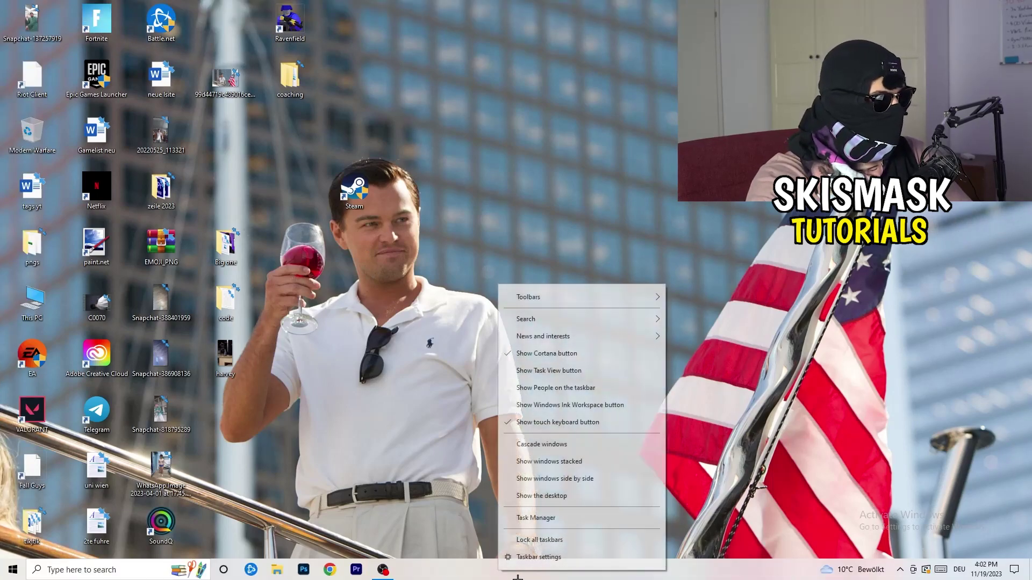
{"action": "left_click", "coordinate": [555, 519]}
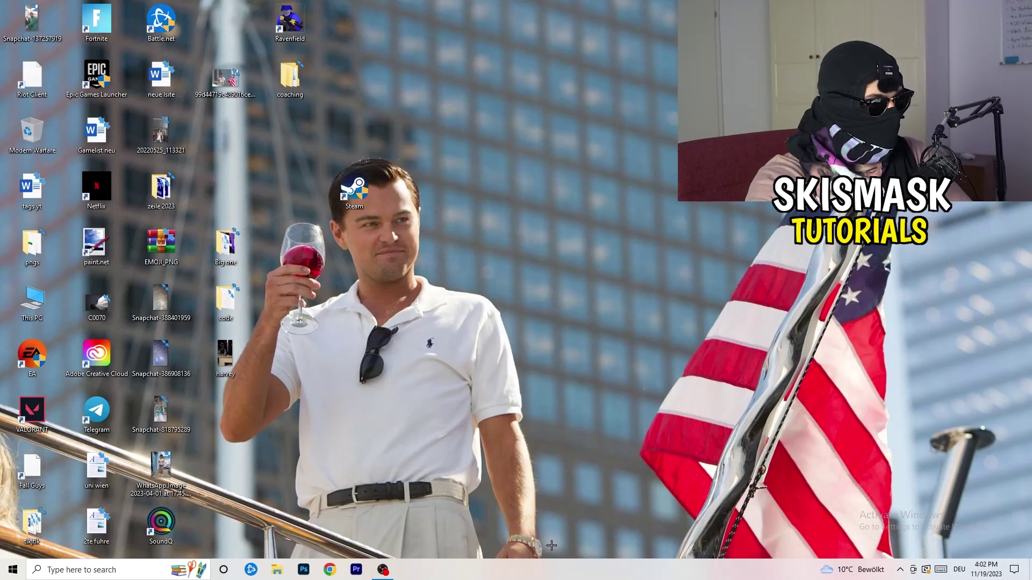
{"action": "left_click", "coordinate": [596, 27]}
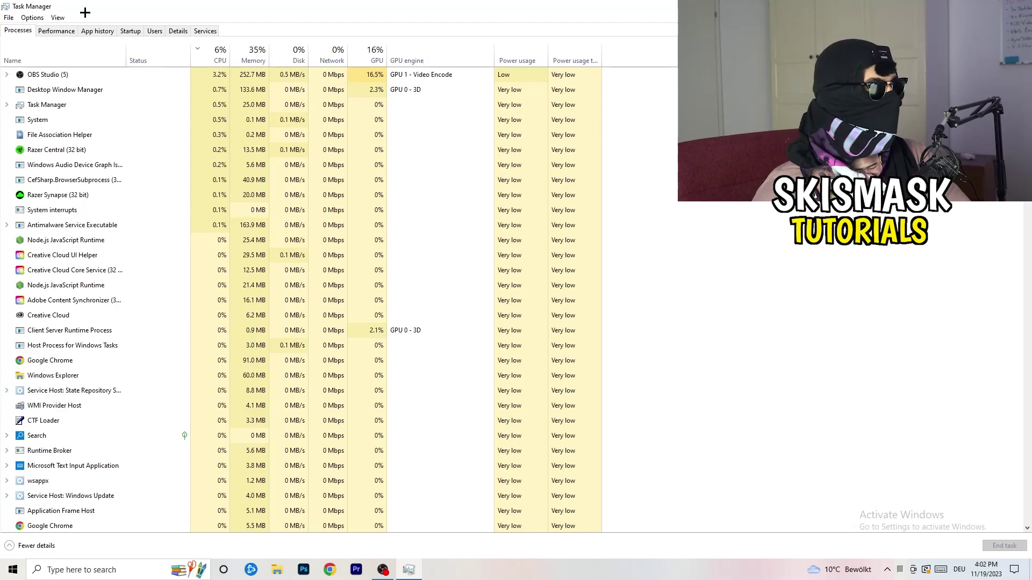
Step: Examine the running processes sorted by GPU and by CPU usage, including the End task option for OBS Studio
{"action": "left_click", "coordinate": [372, 53]}
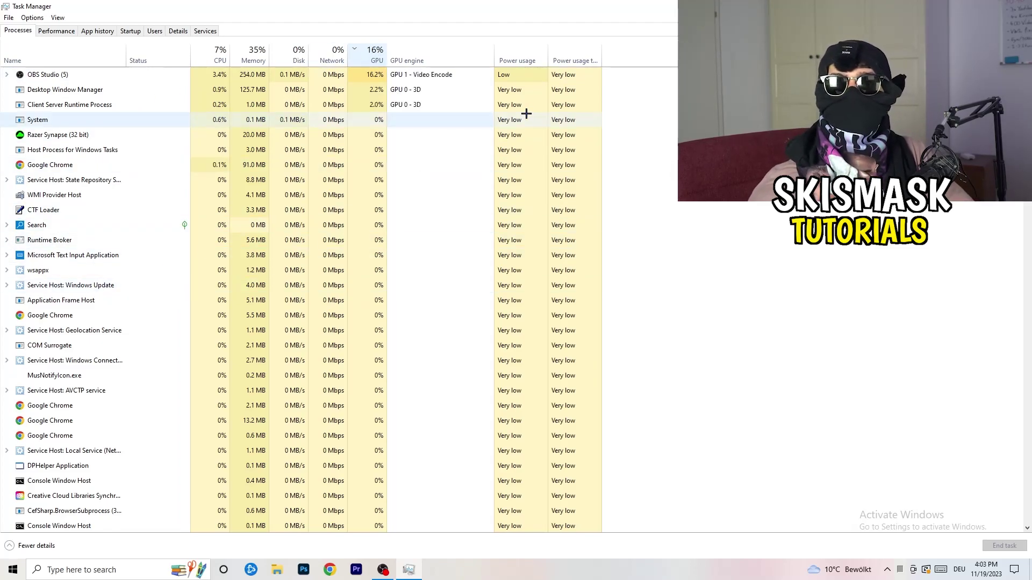
{"action": "right_click", "coordinate": [375, 77]}
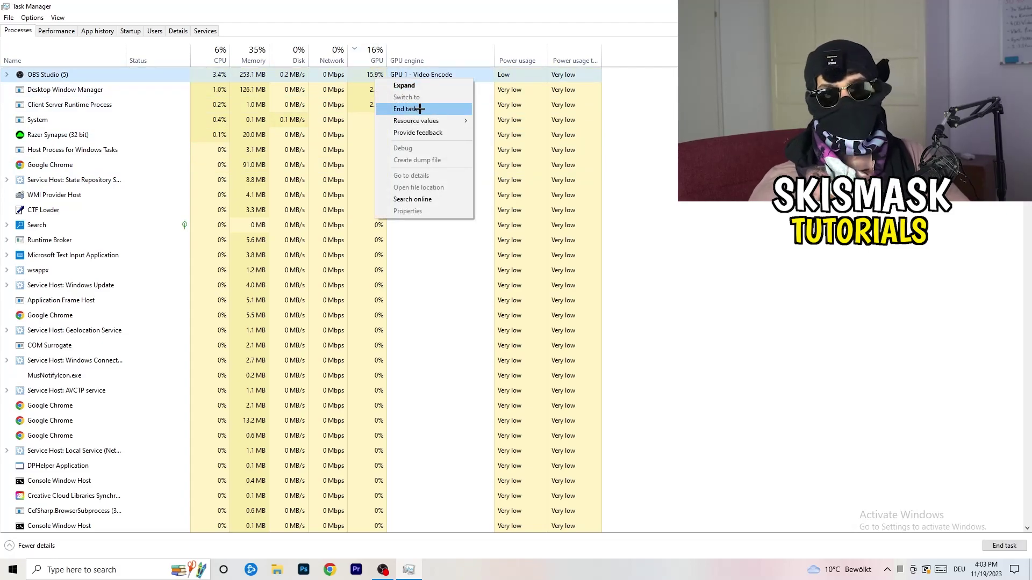
{"action": "left_click", "coordinate": [668, 132]}
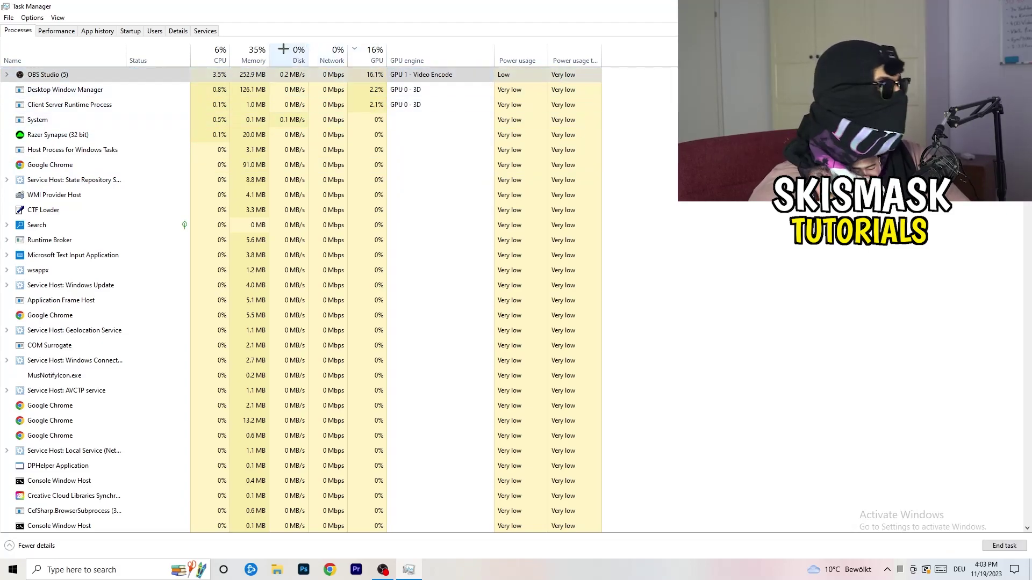
{"action": "left_click", "coordinate": [224, 49]}
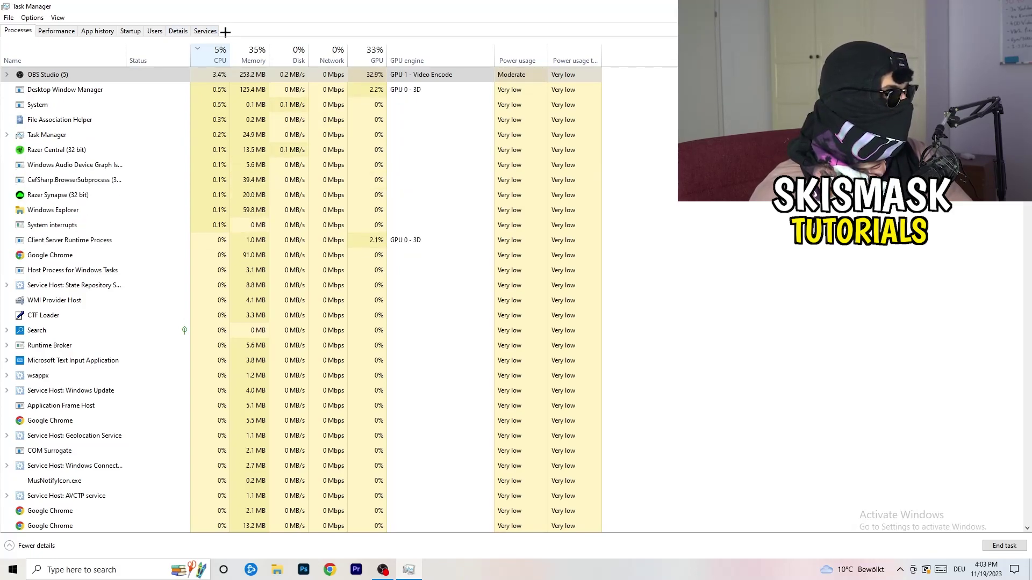
Step: Examine the priority levels offered for a Creative Cloud UI Helper process in the detailed process list
{"action": "left_click", "coordinate": [178, 30]}
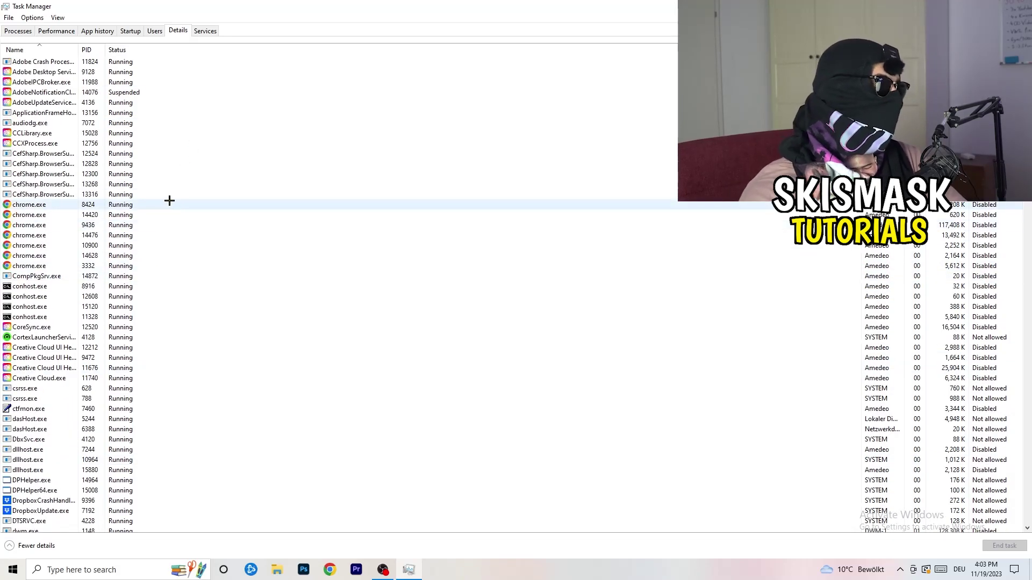
{"action": "scroll", "coordinate": [54, 285], "scroll_direction": "down", "scroll_amount": 3}
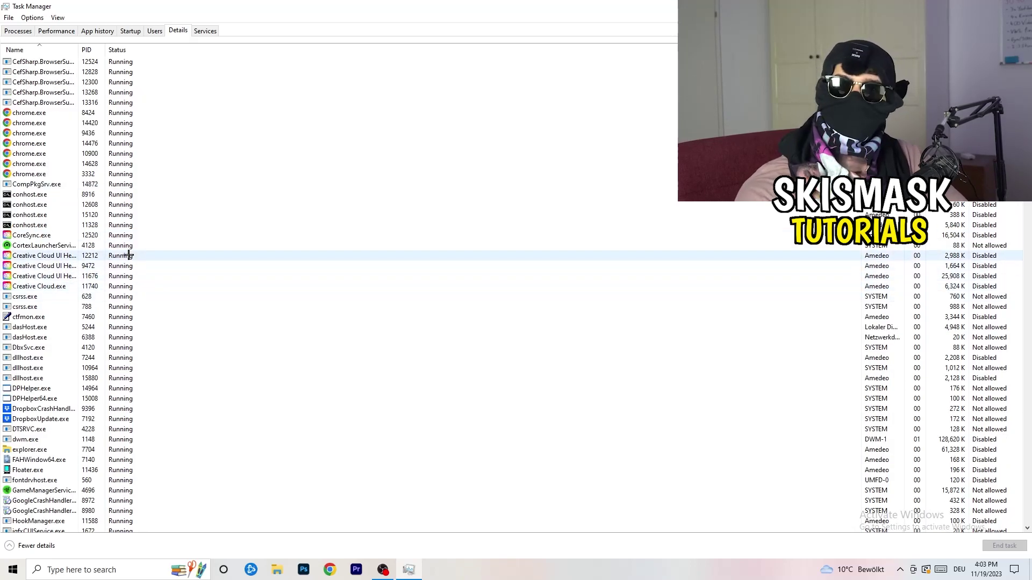
{"action": "left_click", "coordinate": [43, 275]}
{"action": "right_click", "coordinate": [43, 276]}
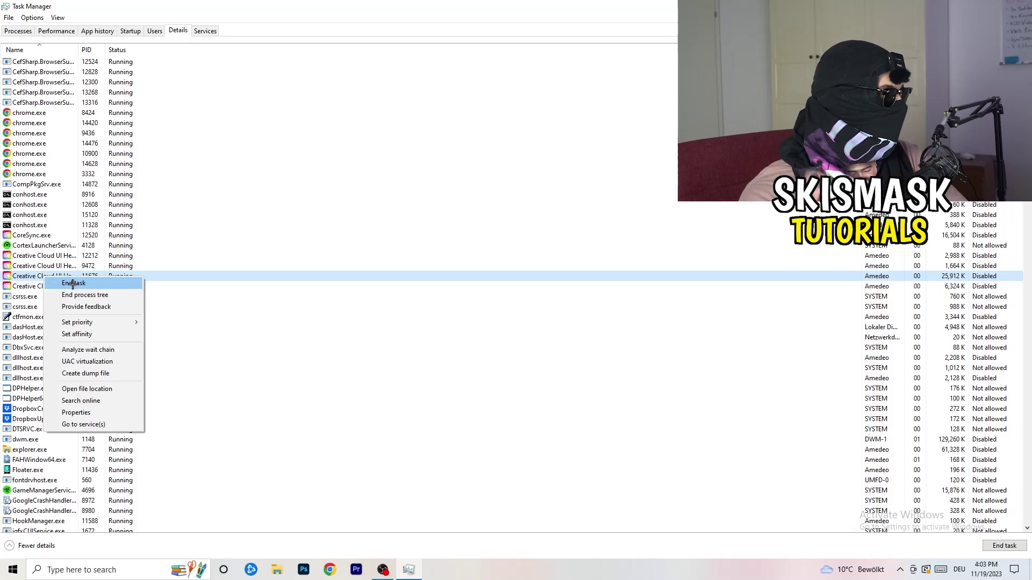
{"action": "mouse_move", "coordinate": [87, 322]}
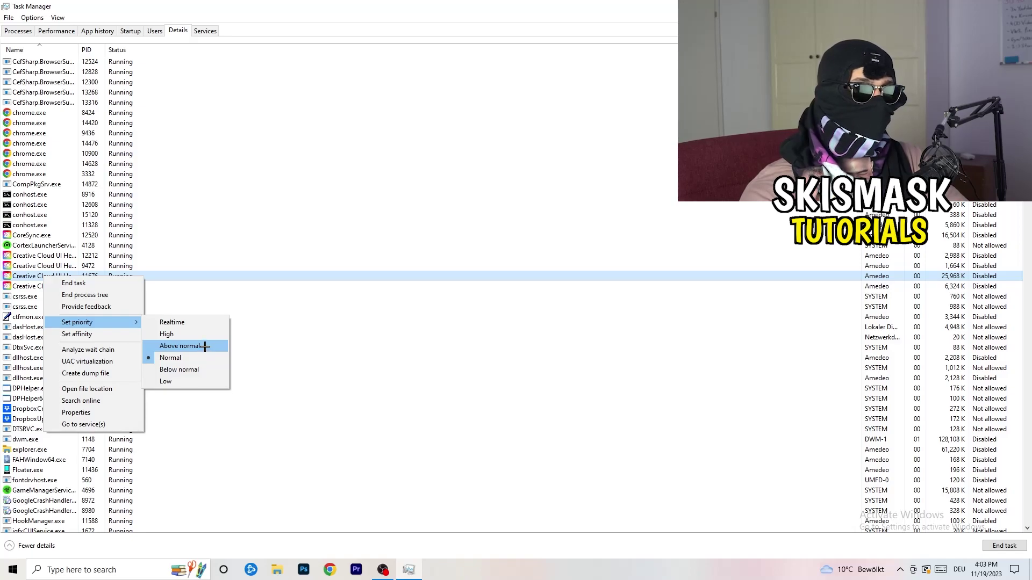
Step: Review the startup apps and the Disable option for DT_Startup, and close Task Manager
{"action": "left_click", "coordinate": [141, 33]}
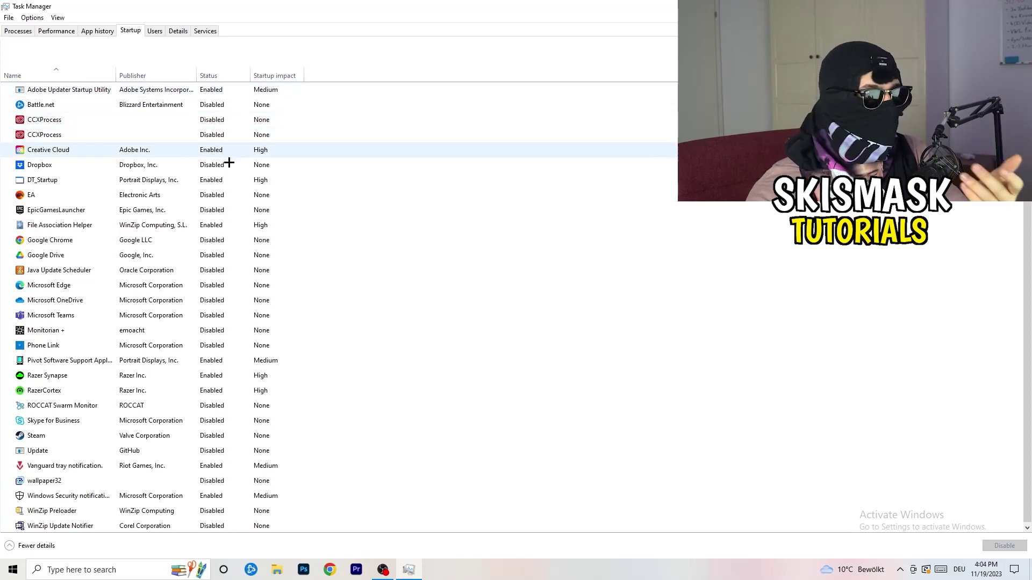
{"action": "right_click", "coordinate": [235, 178]}
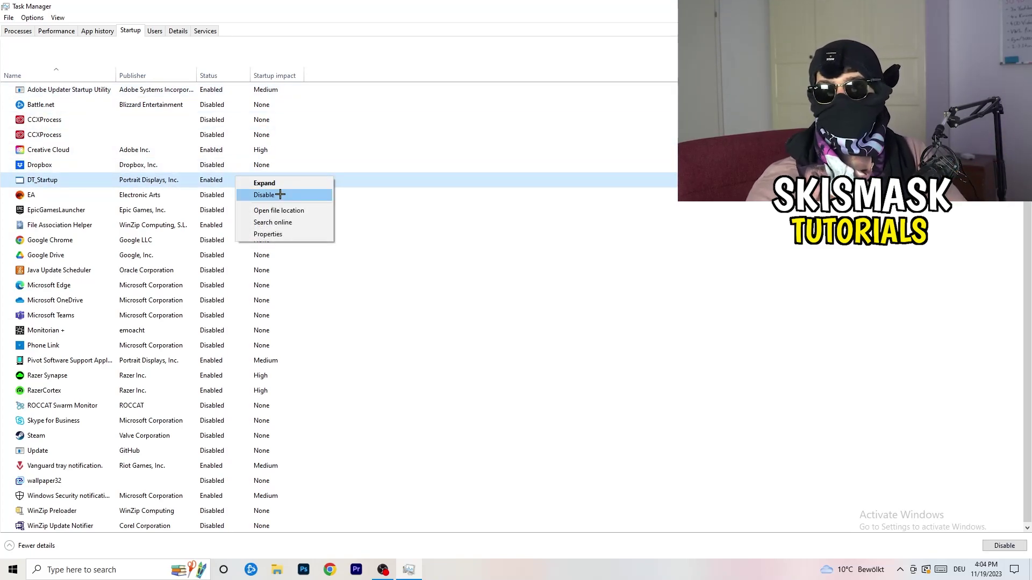
{"action": "left_click", "coordinate": [604, 36]}
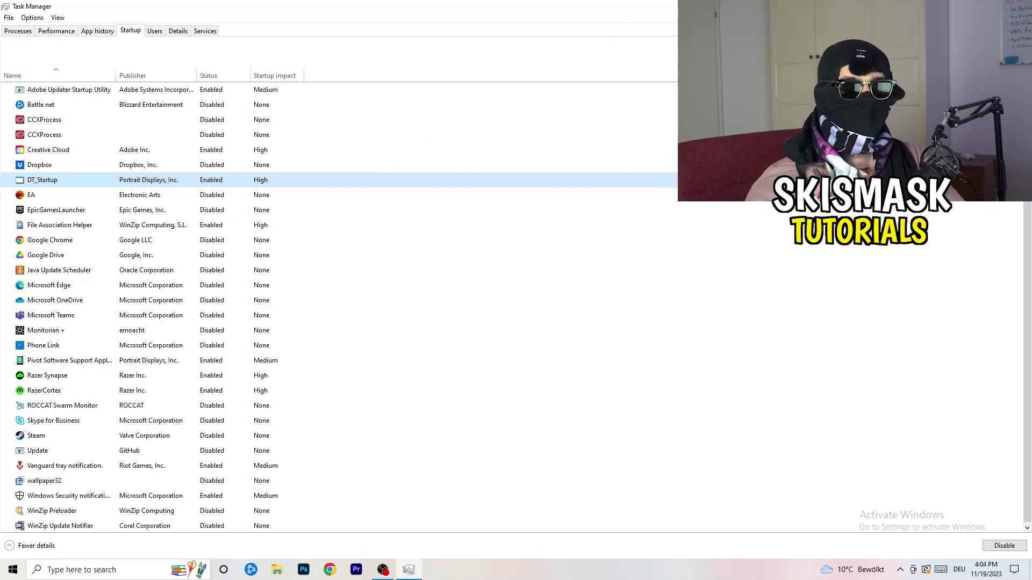
{"action": "key", "text": "alt+F4"}
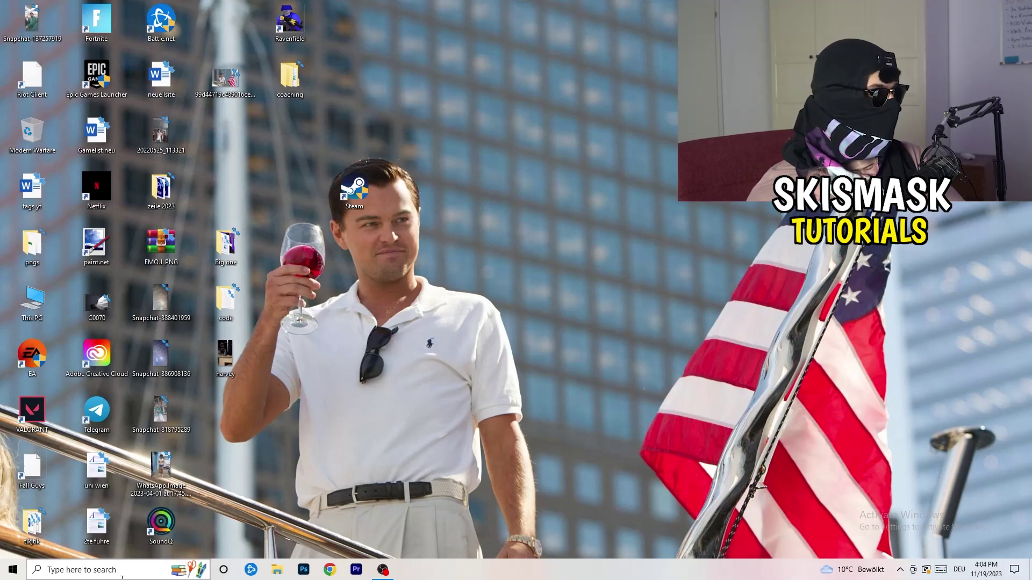
Step: Review the scaling choices, resolution and multiple-display options in the Windows System display settings
{"action": "left_click", "coordinate": [12, 571]}
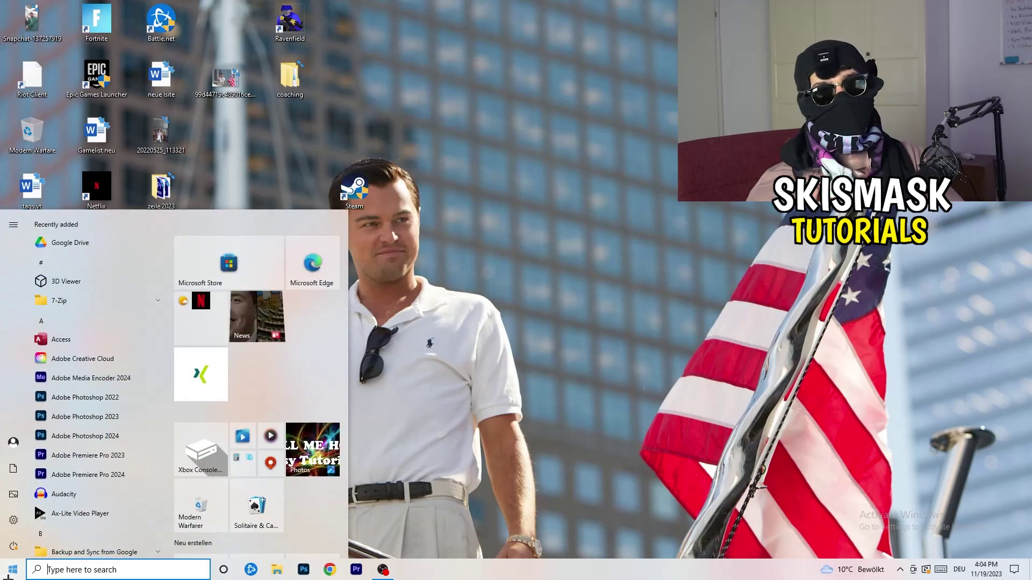
{"action": "left_click", "coordinate": [10, 527]}
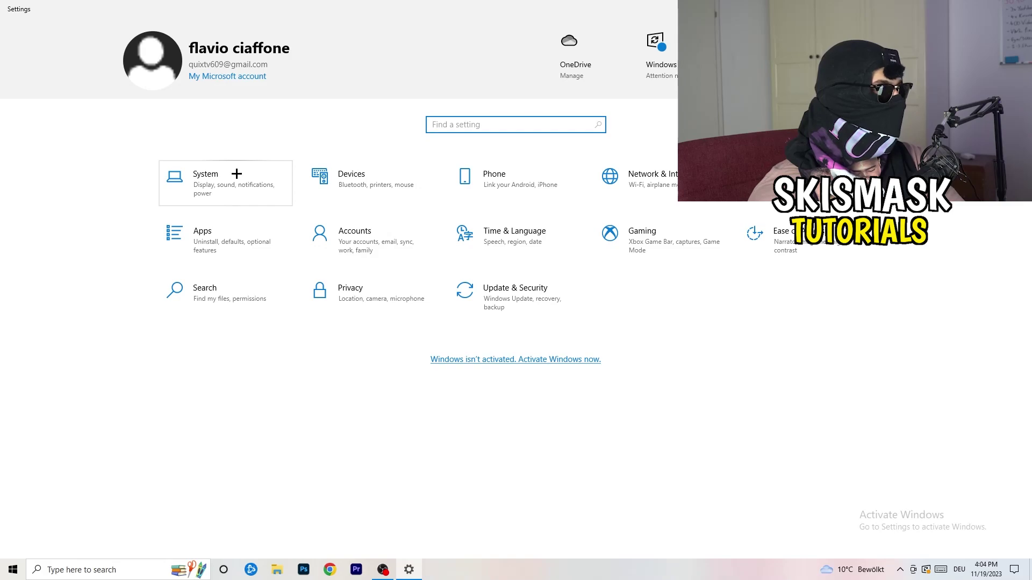
{"action": "left_click", "coordinate": [243, 174]}
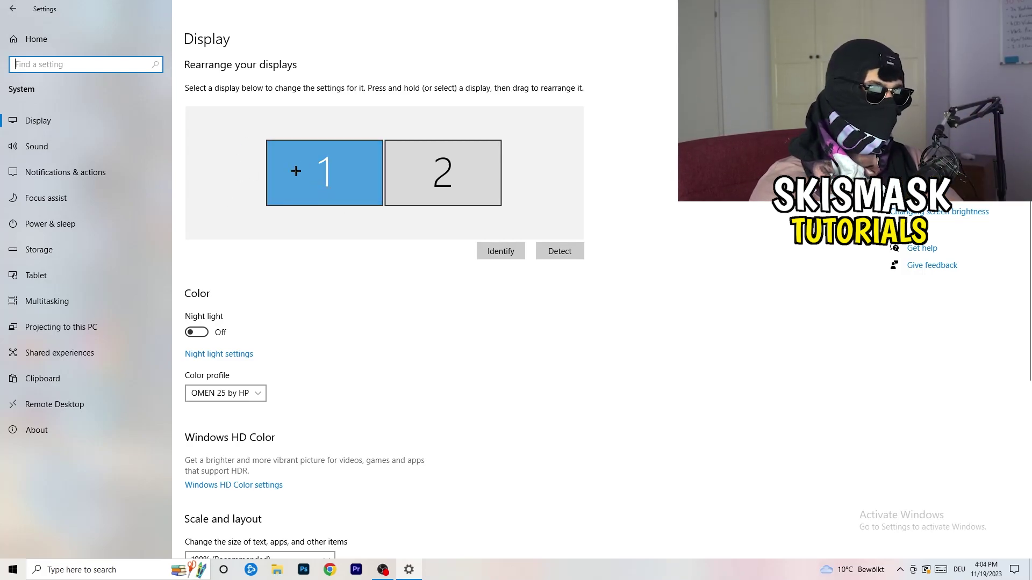
{"action": "scroll", "coordinate": [375, 195], "scroll_direction": "down", "scroll_amount": 5}
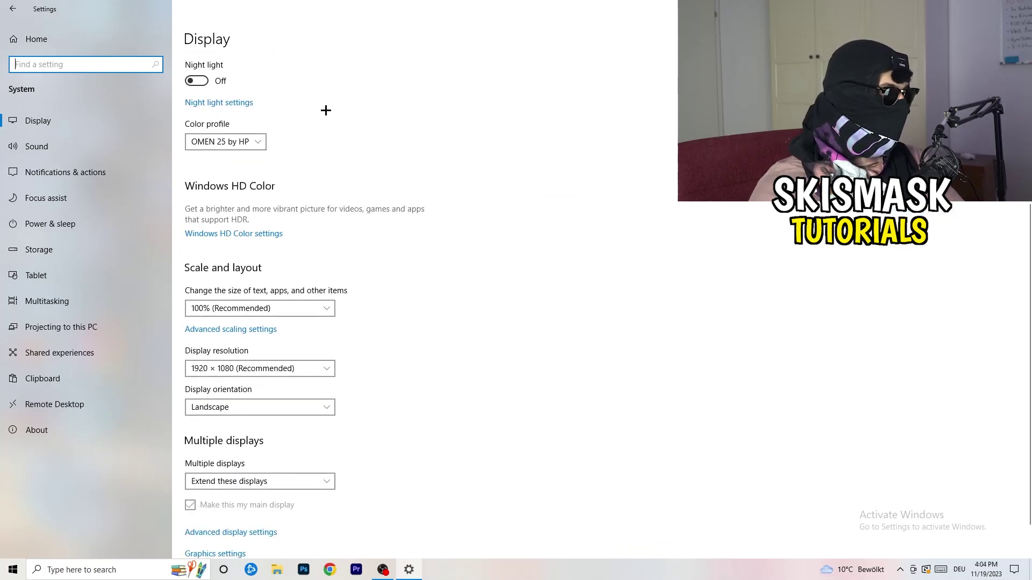
{"action": "left_click", "coordinate": [296, 308]}
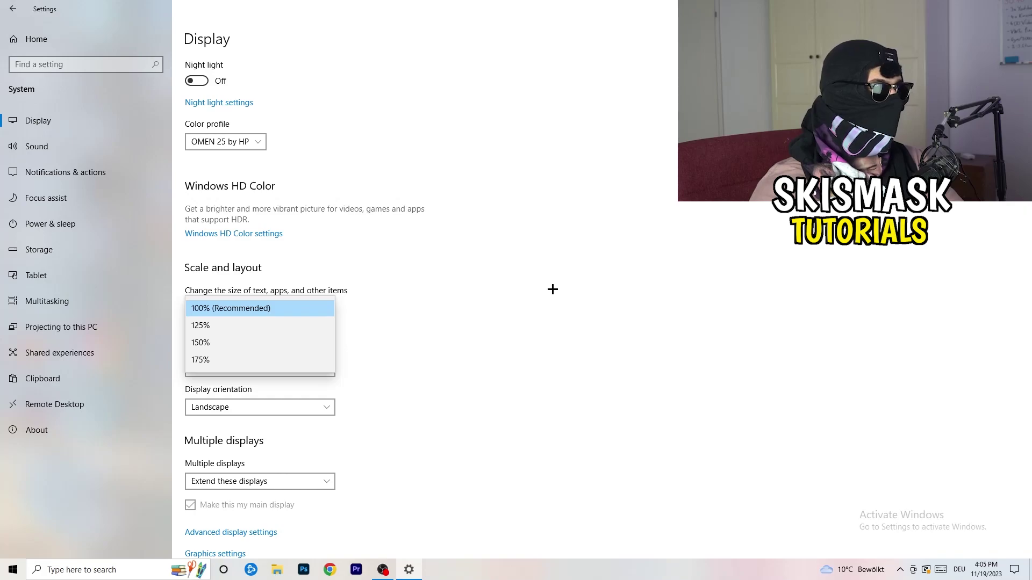
{"action": "left_click", "coordinate": [532, 285]}
{"action": "scroll", "coordinate": [440, 296], "scroll_direction": "down", "scroll_amount": 1}
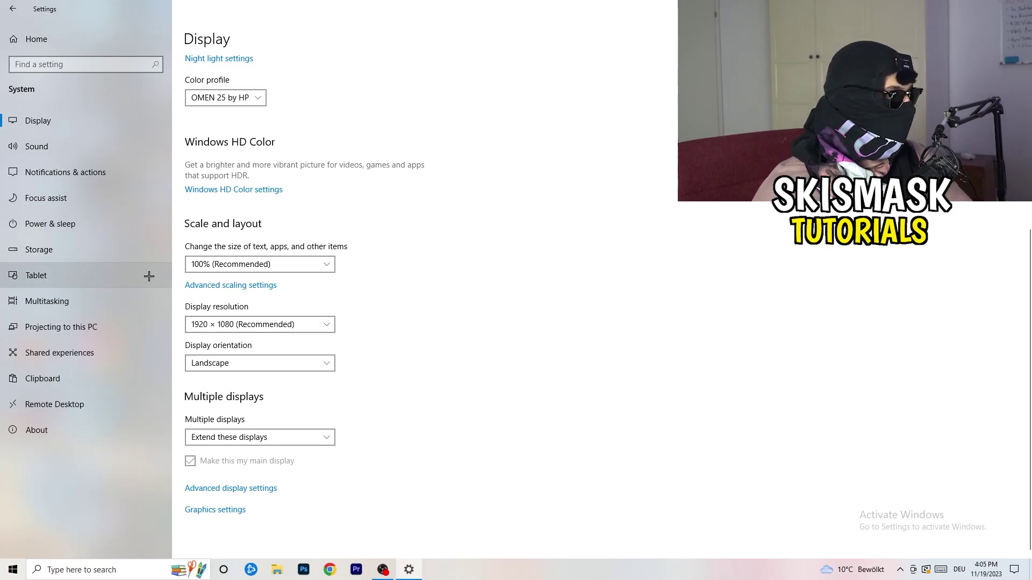
Step: Open the Power Options window from the Power & sleep settings and review the preferred and additional power plans
{"action": "left_click", "coordinate": [80, 227]}
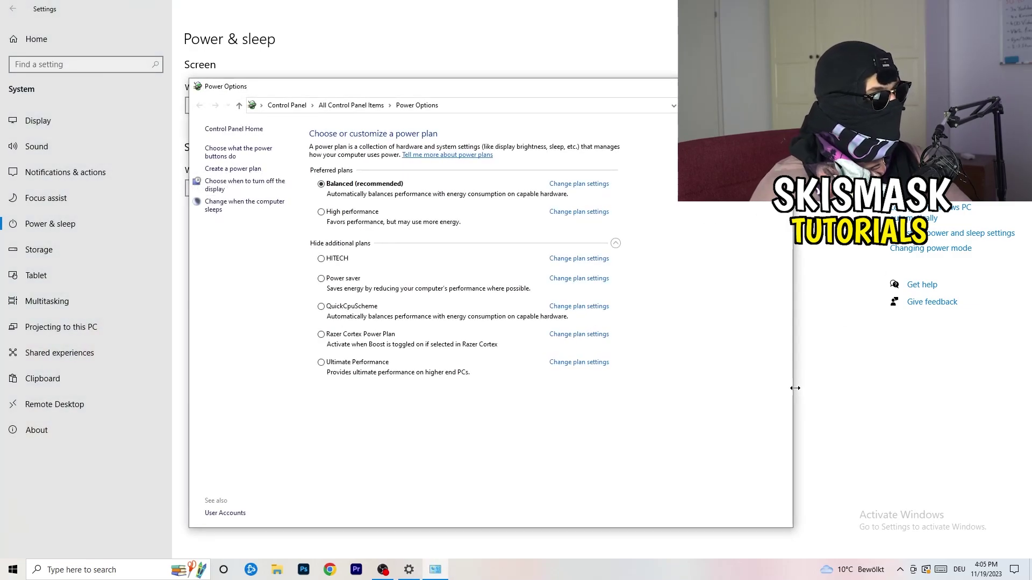
{"action": "left_click", "coordinate": [615, 244]}
{"action": "left_click", "coordinate": [616, 244]}
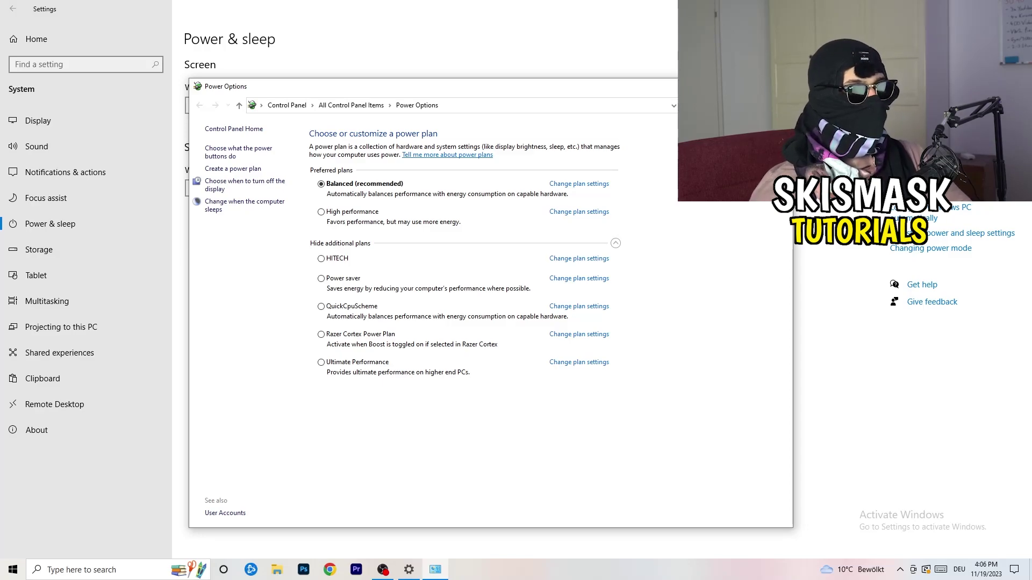
Step: Close Power Options and set Storage Sense in the Storage settings to delete temporary files that apps aren't using
{"action": "key", "text": "alt+F4"}
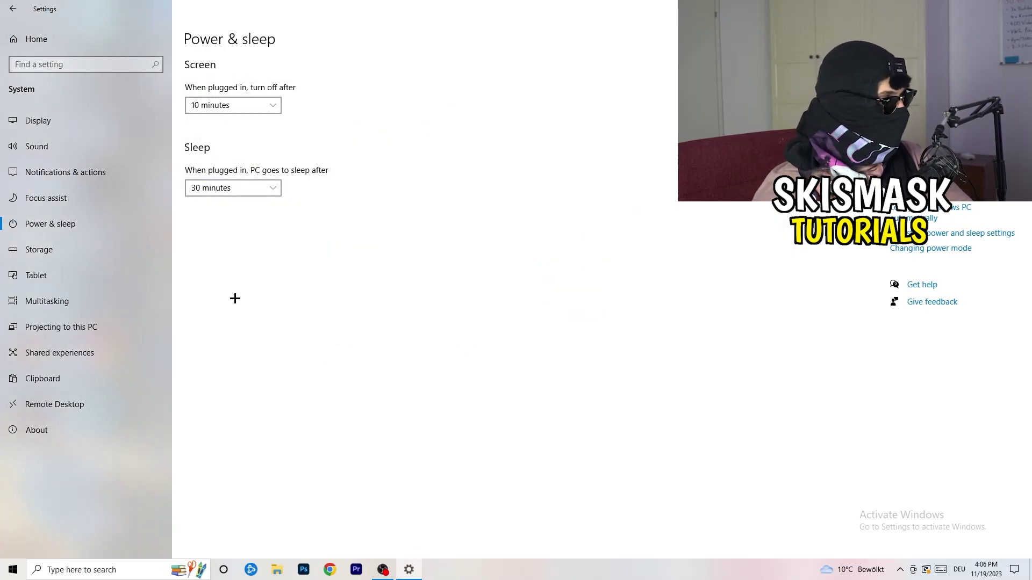
{"action": "left_click", "coordinate": [71, 256]}
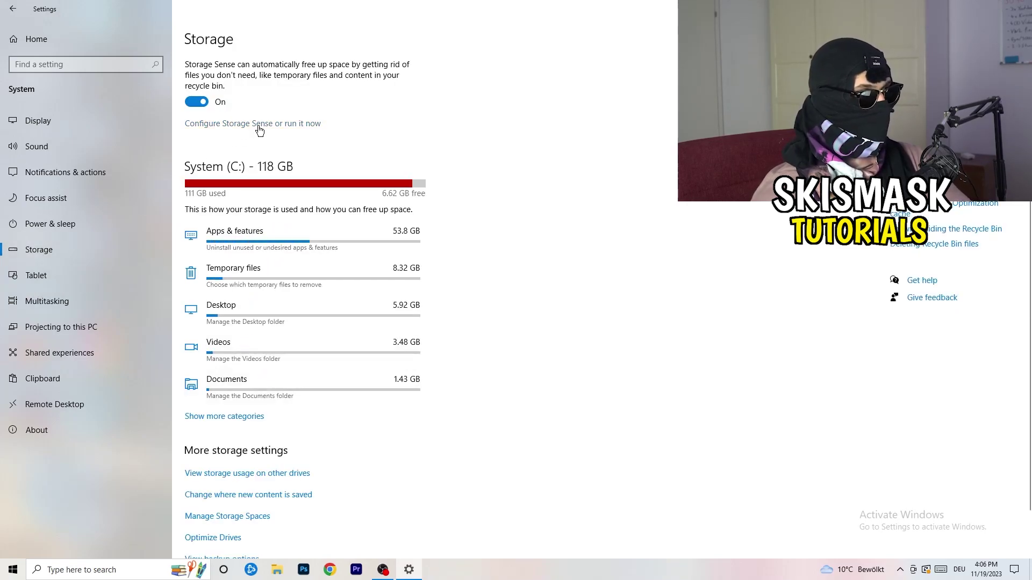
{"action": "left_click", "coordinate": [259, 125]}
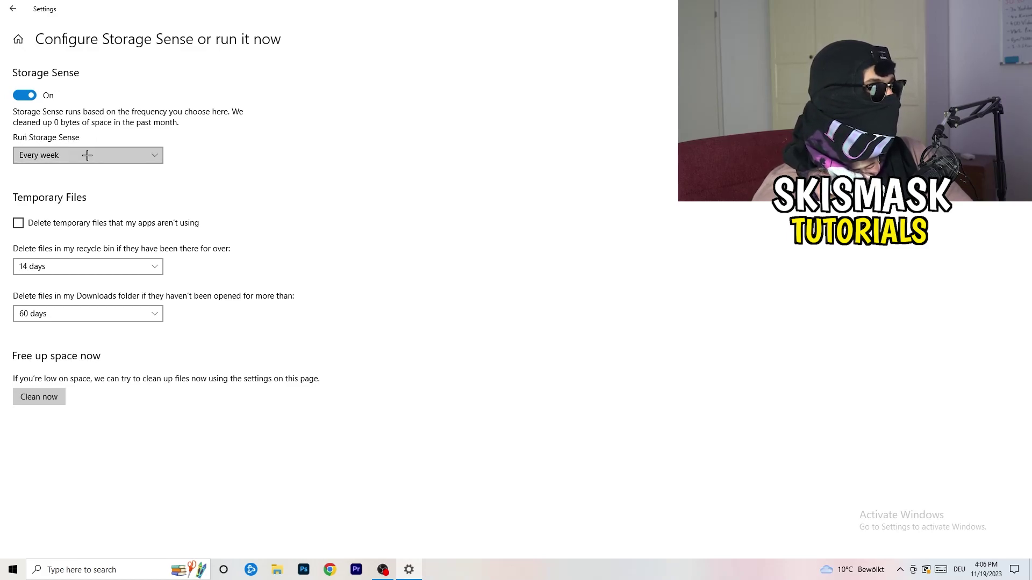
{"action": "left_click", "coordinate": [63, 223]}
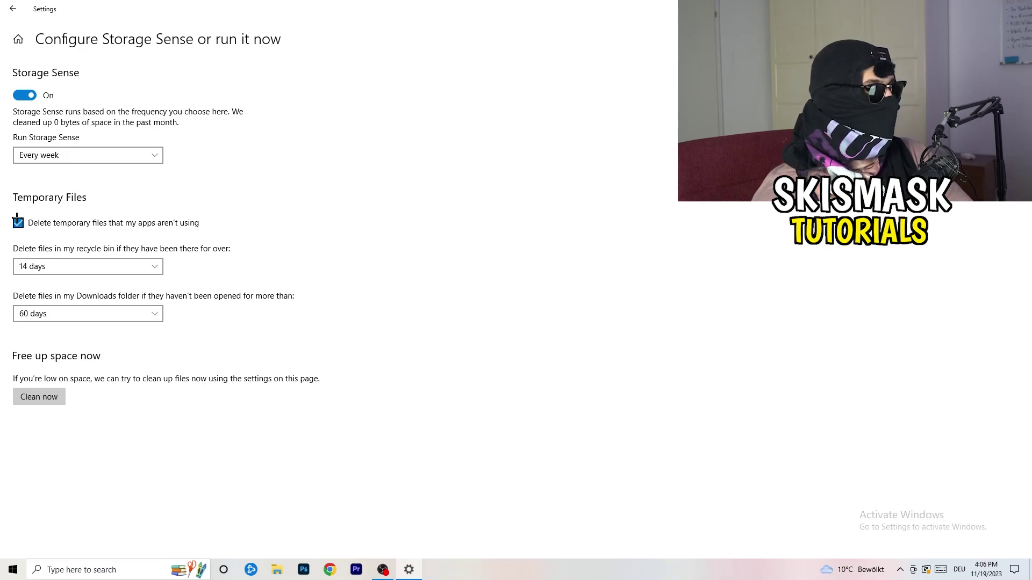
Step: Review the Storage Sense retention choices for files in the recycle bin and the Downloads folder
{"action": "left_click", "coordinate": [78, 267]}
{"action": "left_click", "coordinate": [356, 212]}
{"action": "left_click", "coordinate": [153, 267]}
{"action": "left_click", "coordinate": [460, 187]}
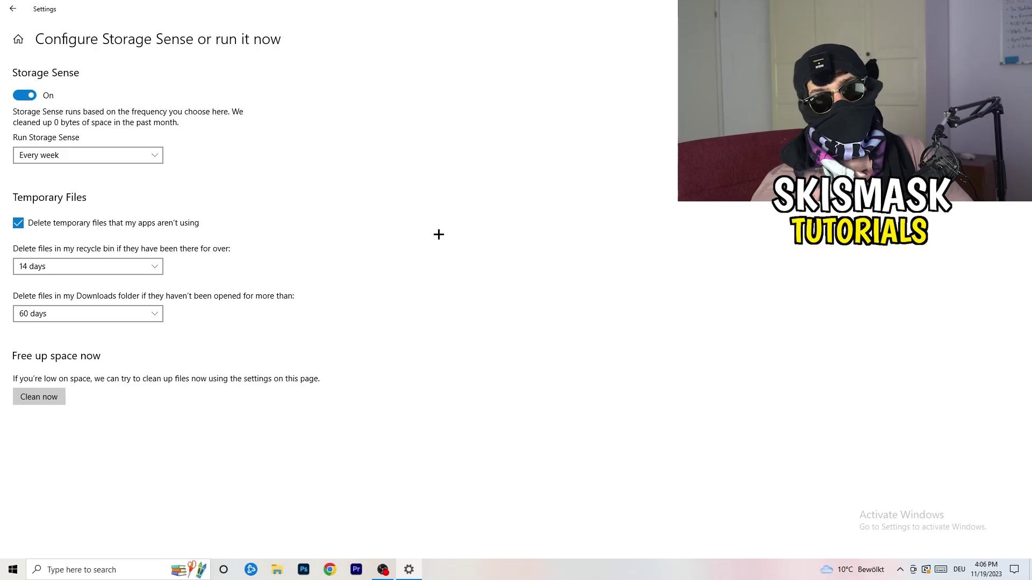
{"action": "left_click", "coordinate": [94, 315]}
{"action": "left_click", "coordinate": [406, 244]}
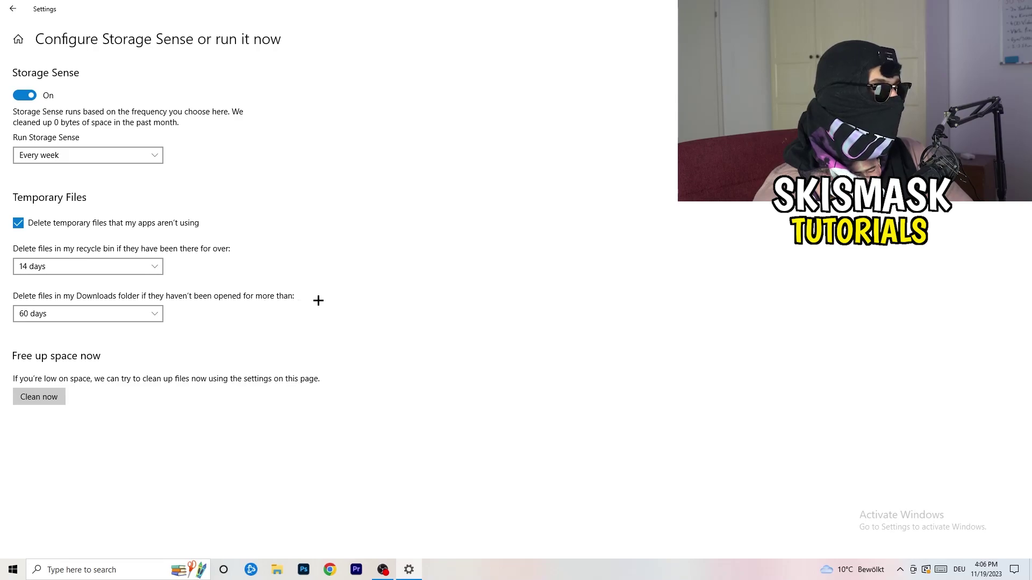
{"action": "left_click", "coordinate": [104, 321]}
{"action": "left_click", "coordinate": [507, 262]}
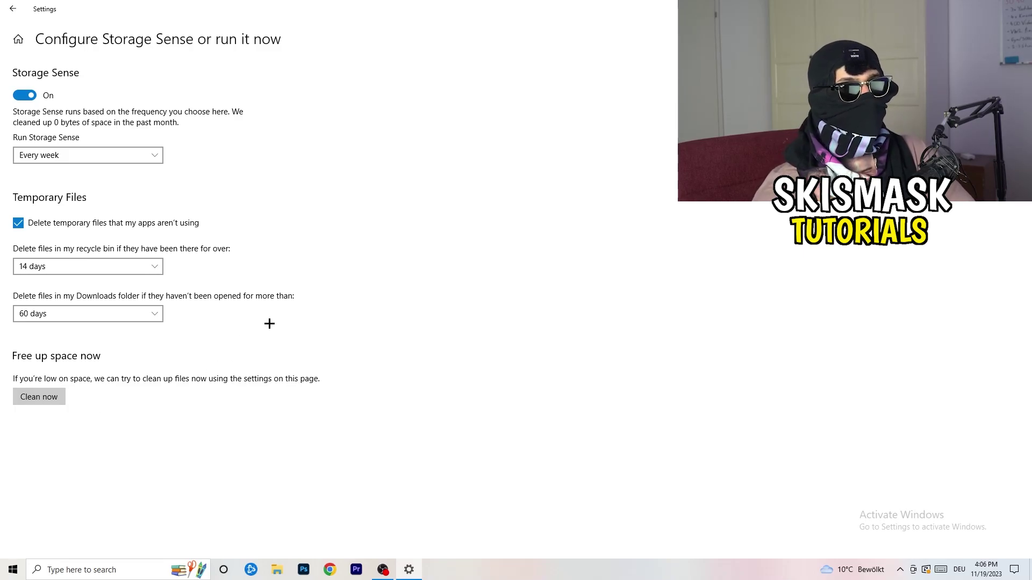
Step: Check Windows Update under Update & Security for pending updates and close Settings
{"action": "left_click", "coordinate": [13, 9]}
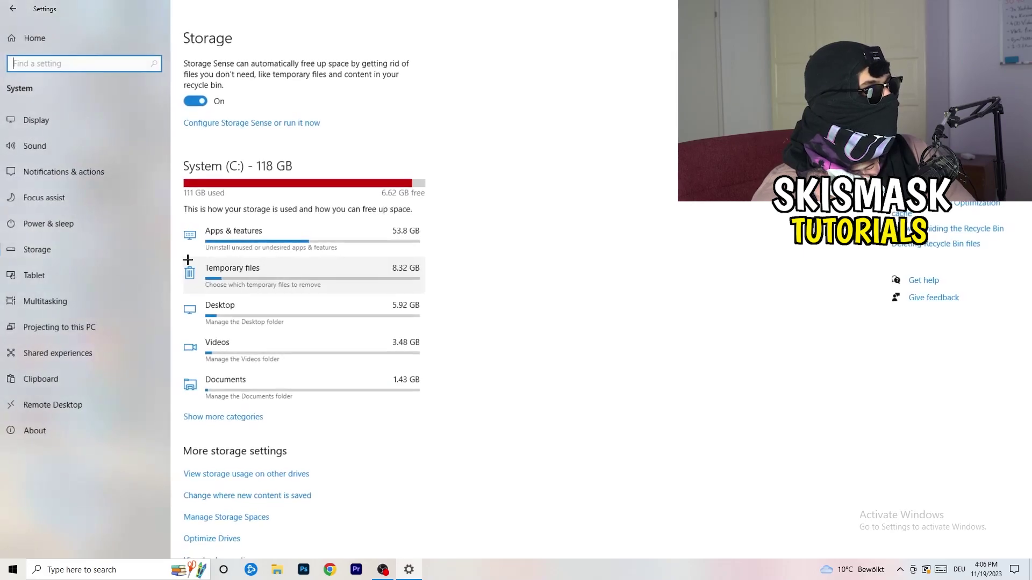
{"action": "left_click", "coordinate": [13, 9]}
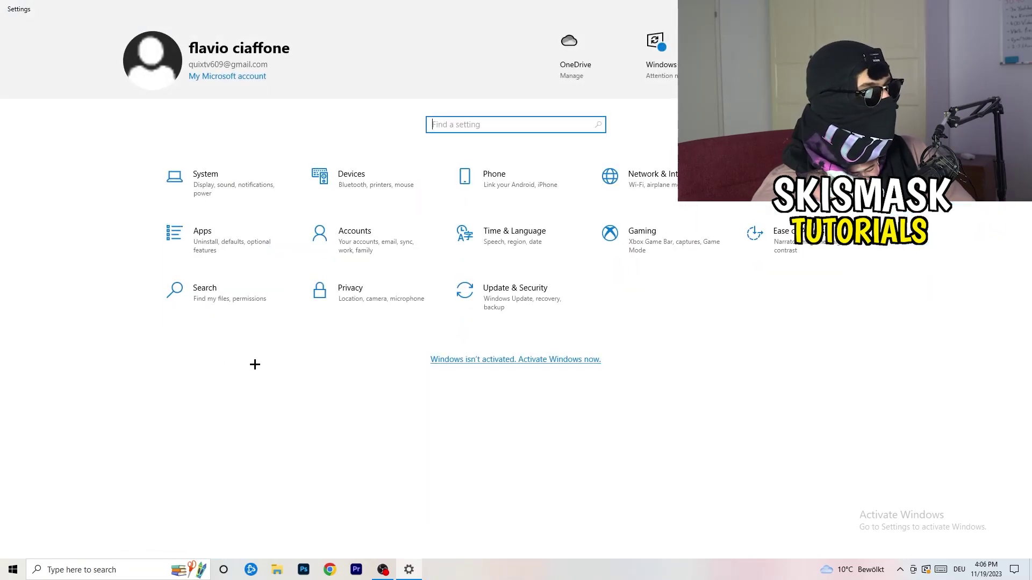
{"action": "left_click", "coordinate": [508, 302]}
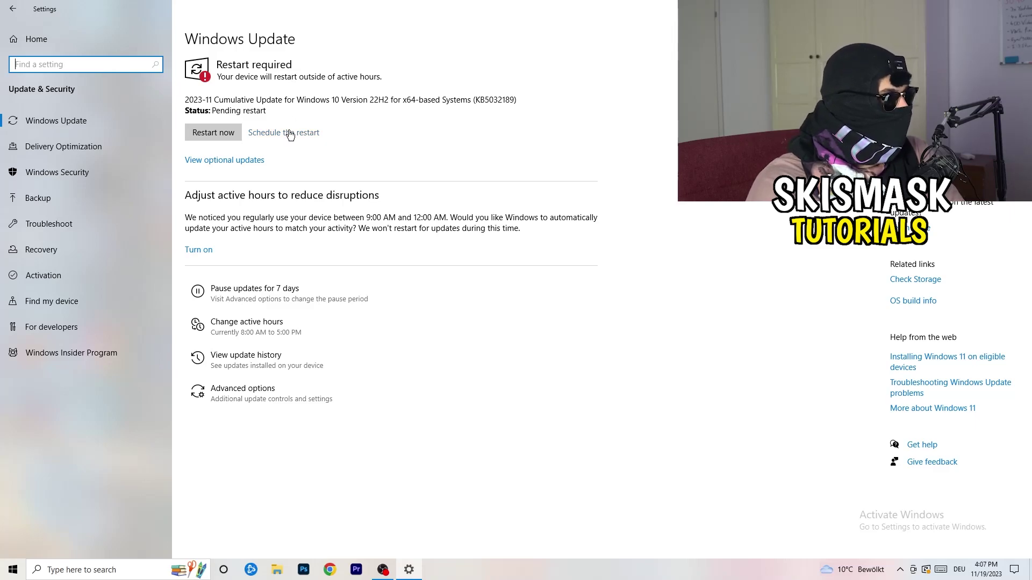
{"action": "key", "text": "alt+F4"}
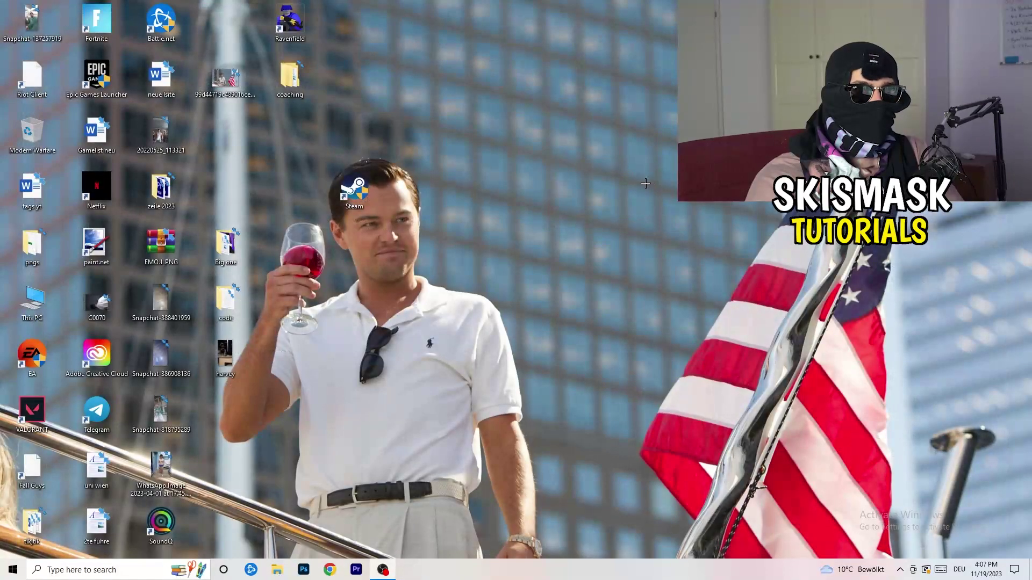
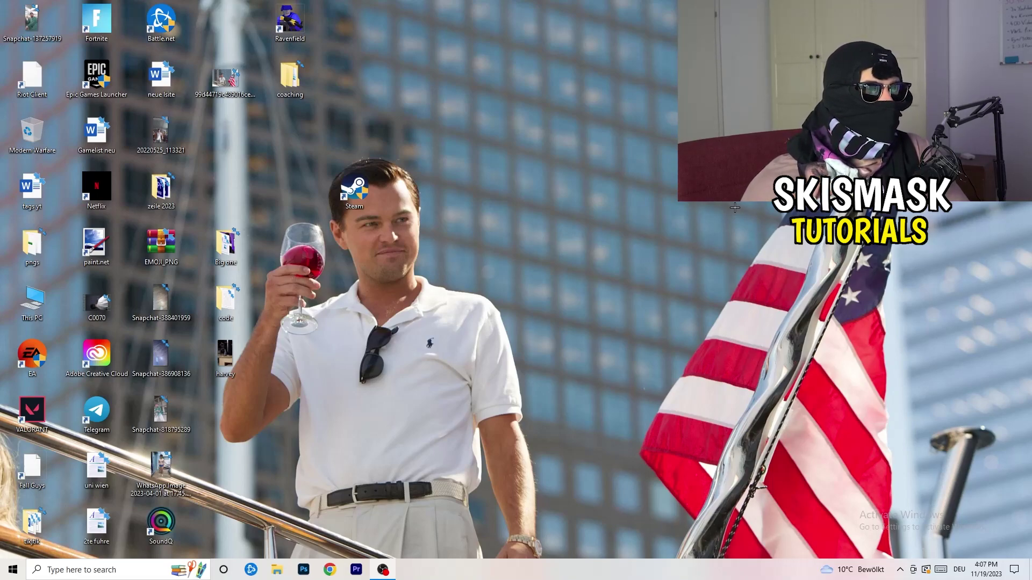
Step: Open NVIDIA Control Panel from the desktop, review the display resolution and the image settings with preview, and close it
{"action": "right_click", "coordinate": [625, 228]}
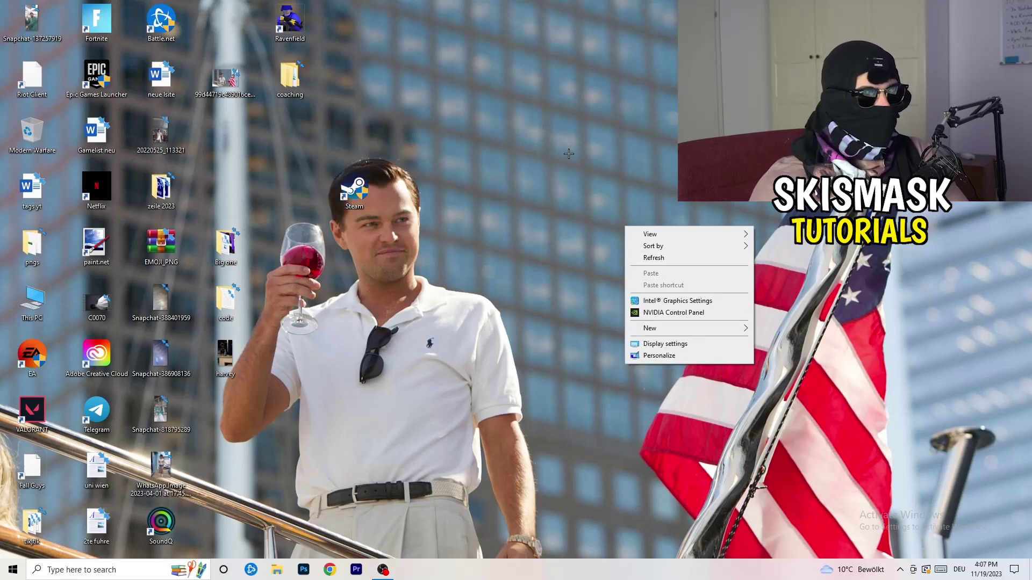
{"action": "left_click", "coordinate": [688, 313]}
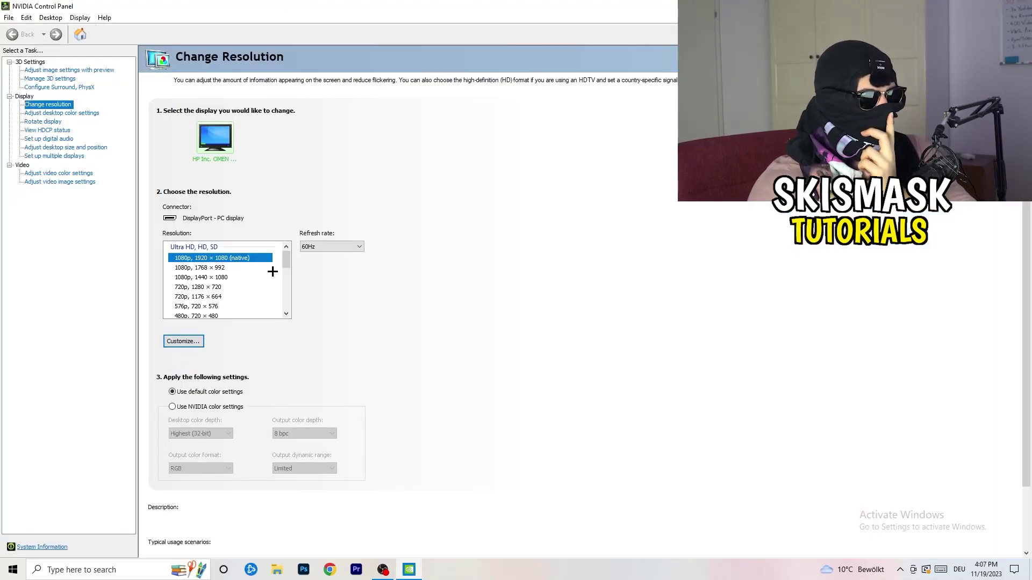
{"action": "mouse_move", "coordinate": [241, 258]}
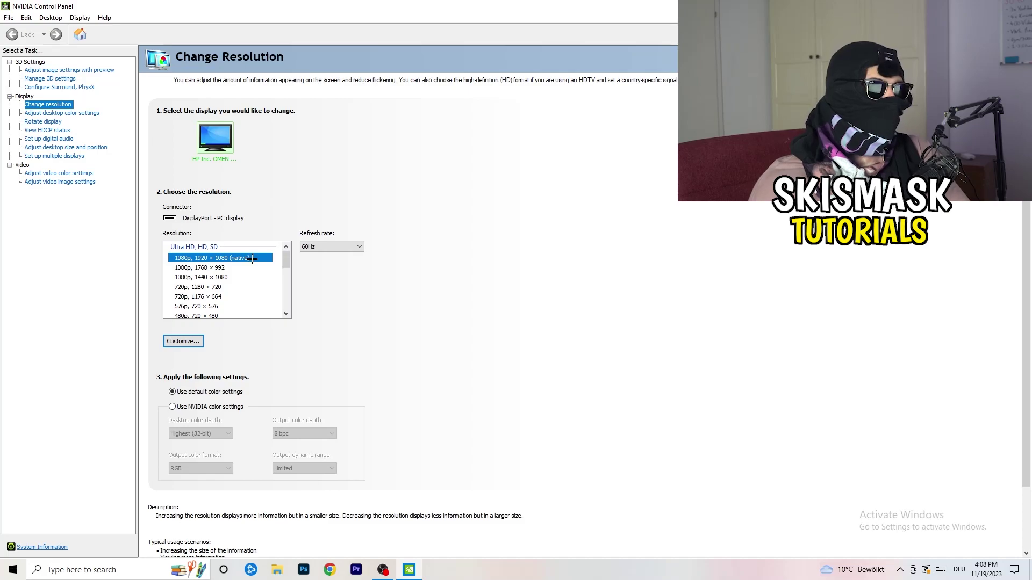
{"action": "left_click", "coordinate": [54, 71]}
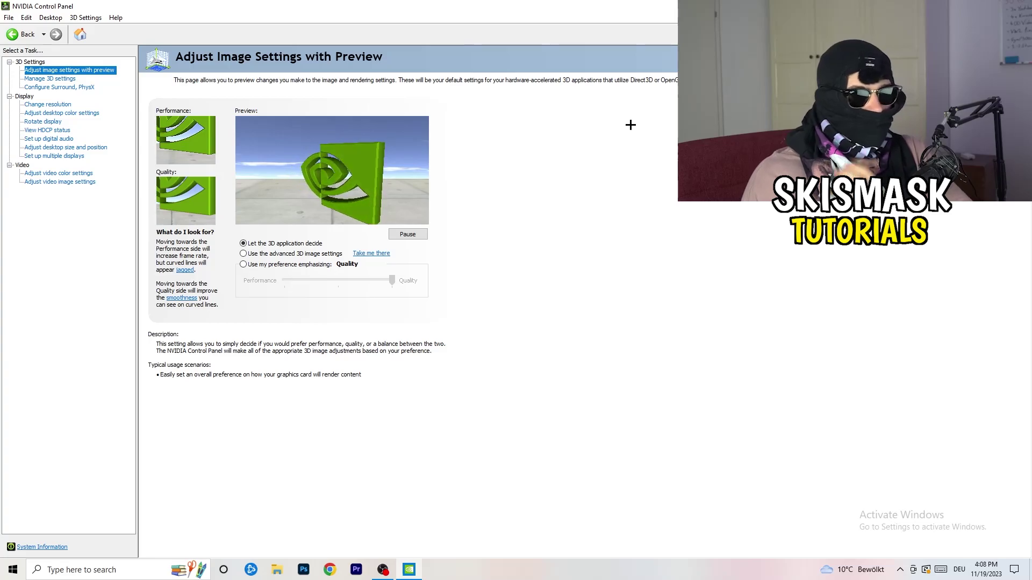
{"action": "key", "text": "alt+F4"}
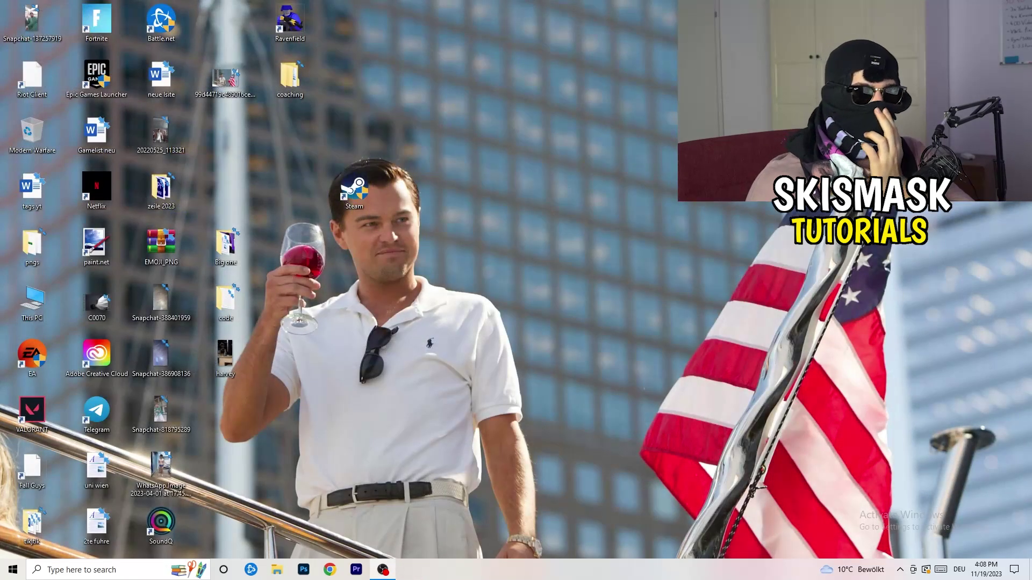